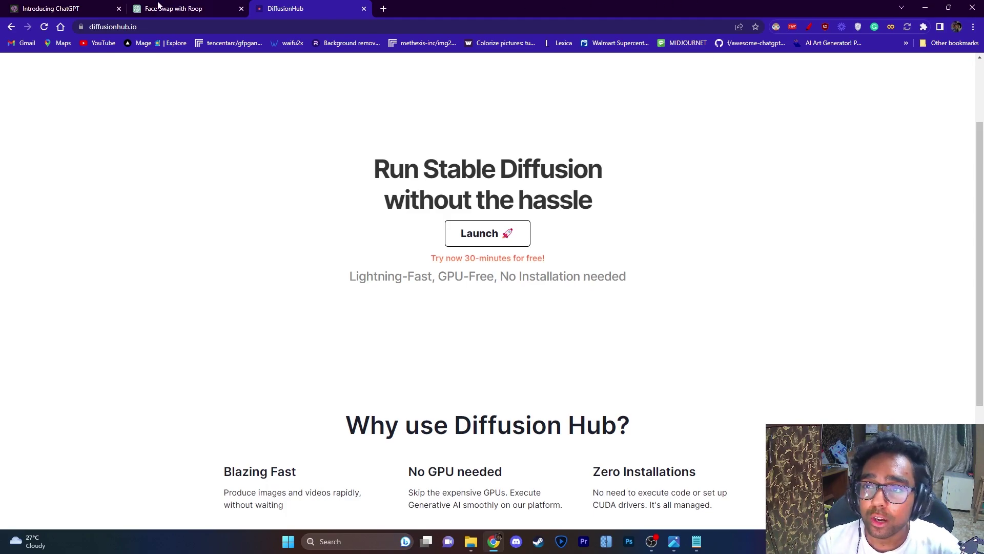
Check the account balance in the account dropdown, close it, and launch to the plans page.
left_click(149, 26)
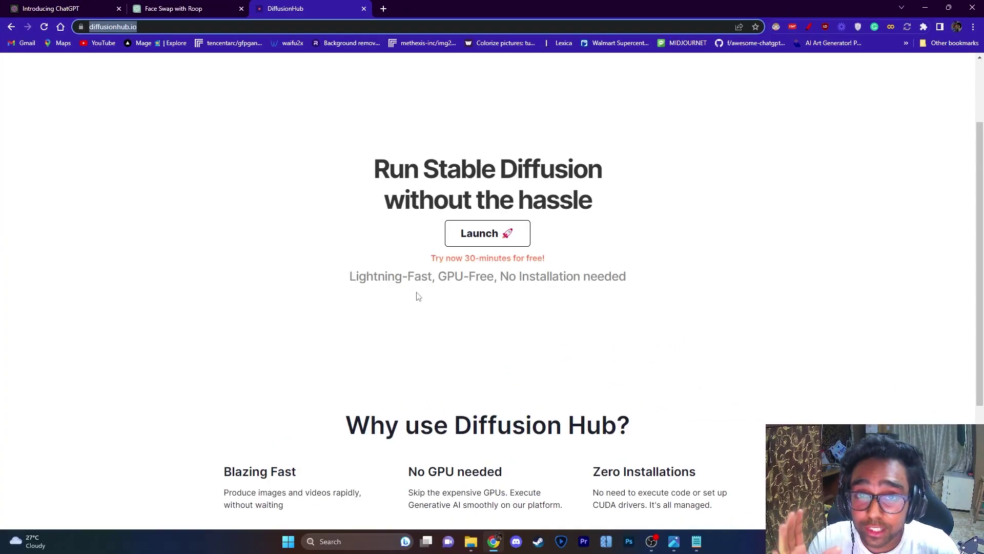
left_click_drag(432, 258, 546, 282)
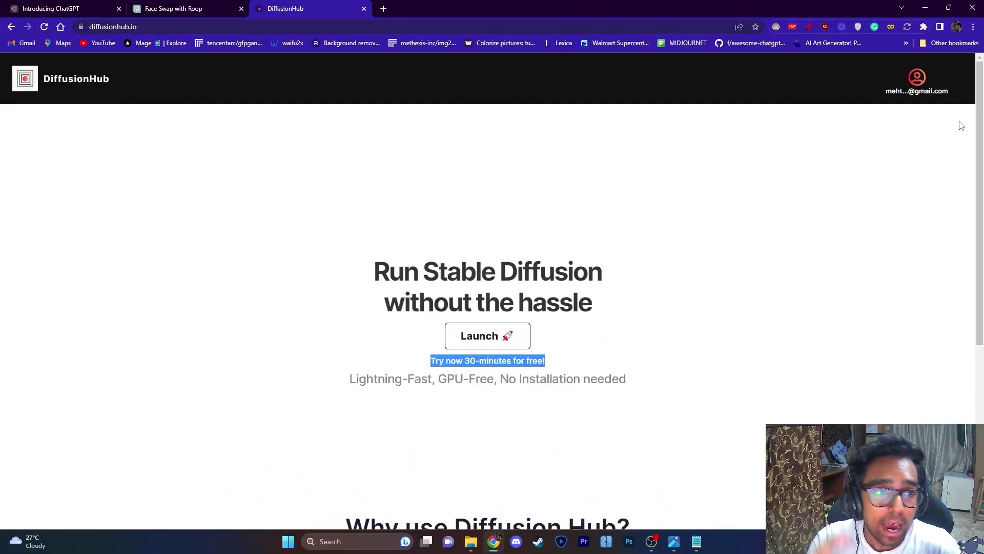
left_click(917, 78)
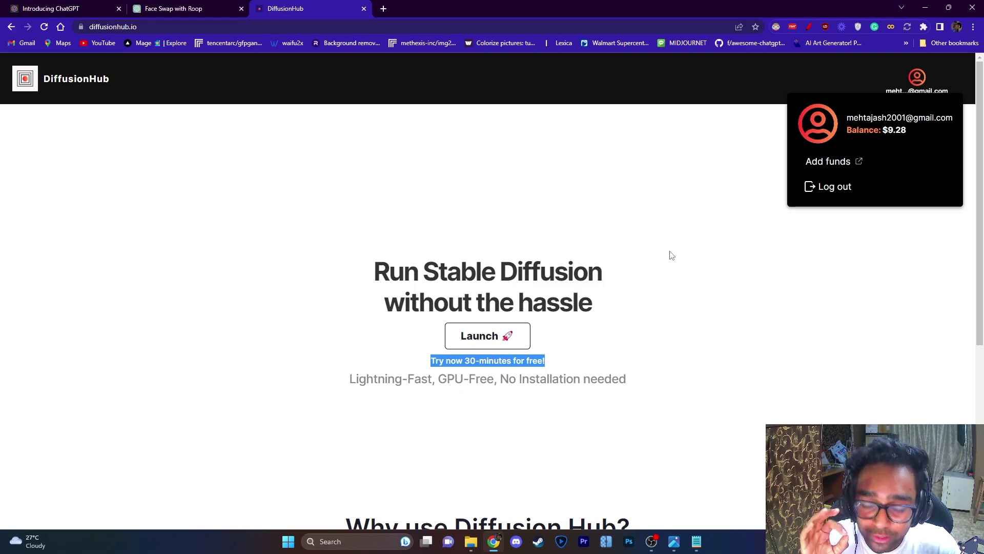
left_click(636, 312)
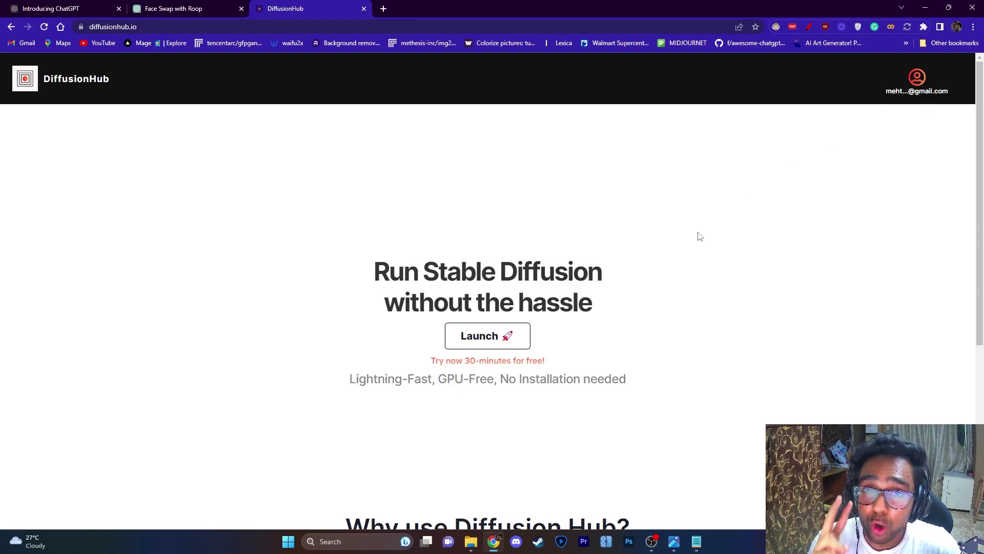
left_click(476, 344)
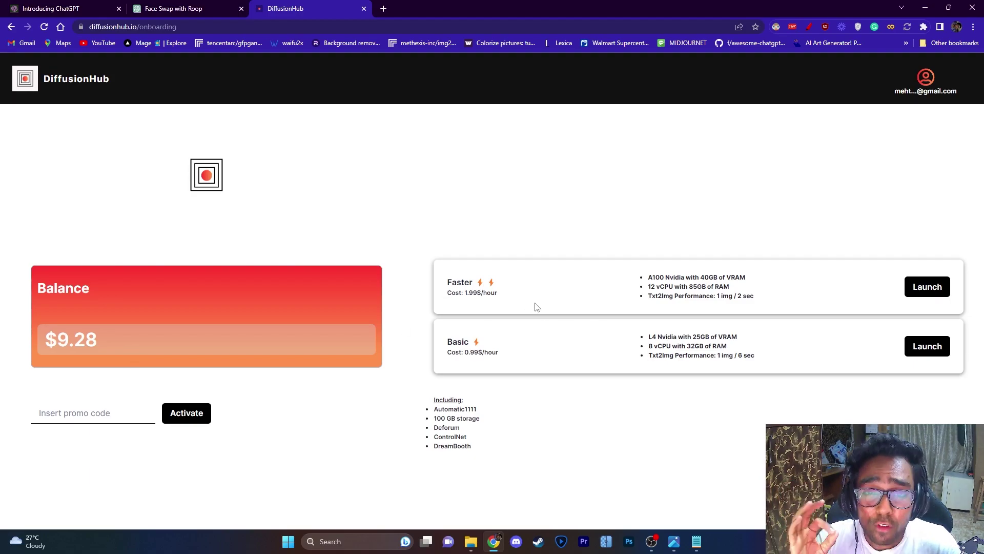
Start a GPU session from the plan cards, loading the txt2img workspace with revAnimated_v122.
triple_click(489, 342)
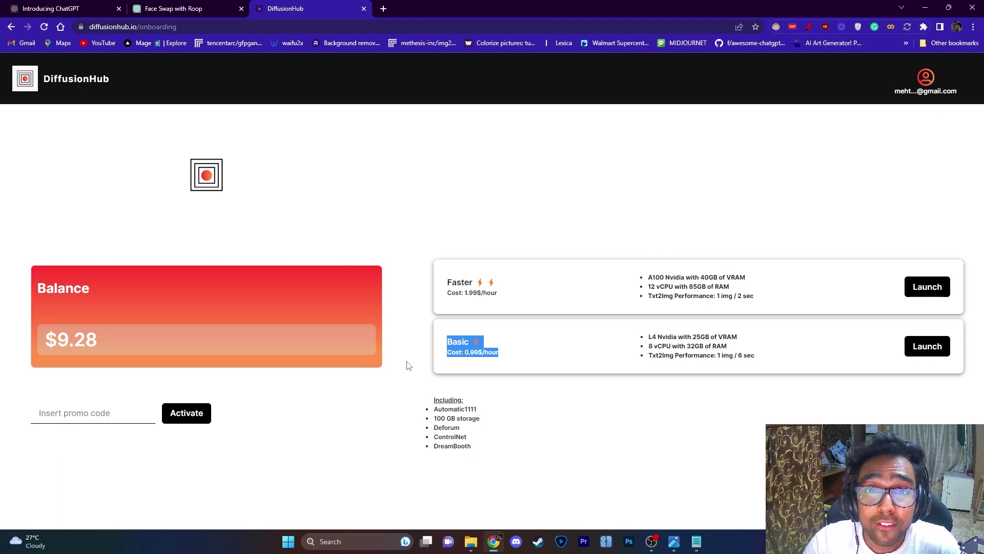
left_click(928, 287)
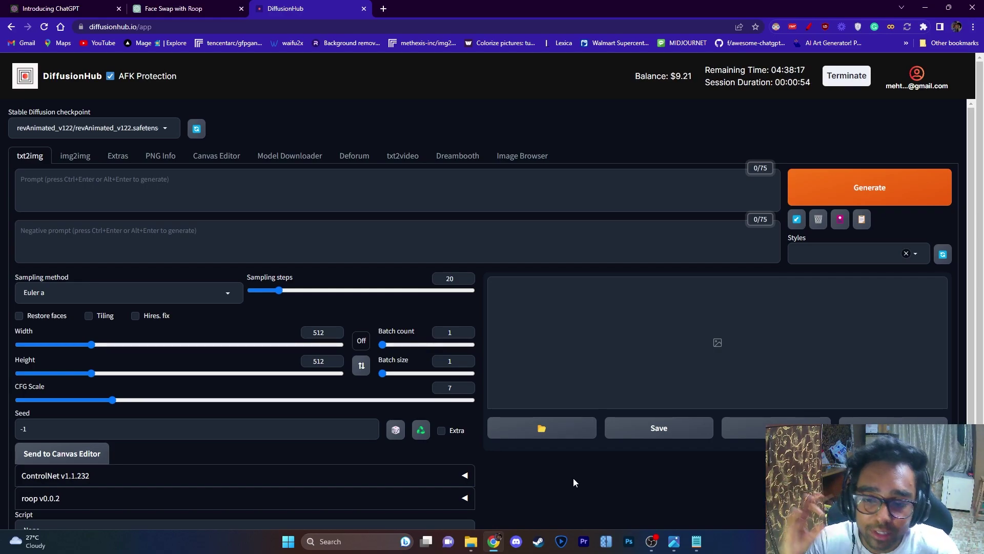
Choose epicrealism_pureEvolutionV35.safetensors as the Stable Diffusion checkpoint instead of revAnimated_v122.
left_click(164, 128)
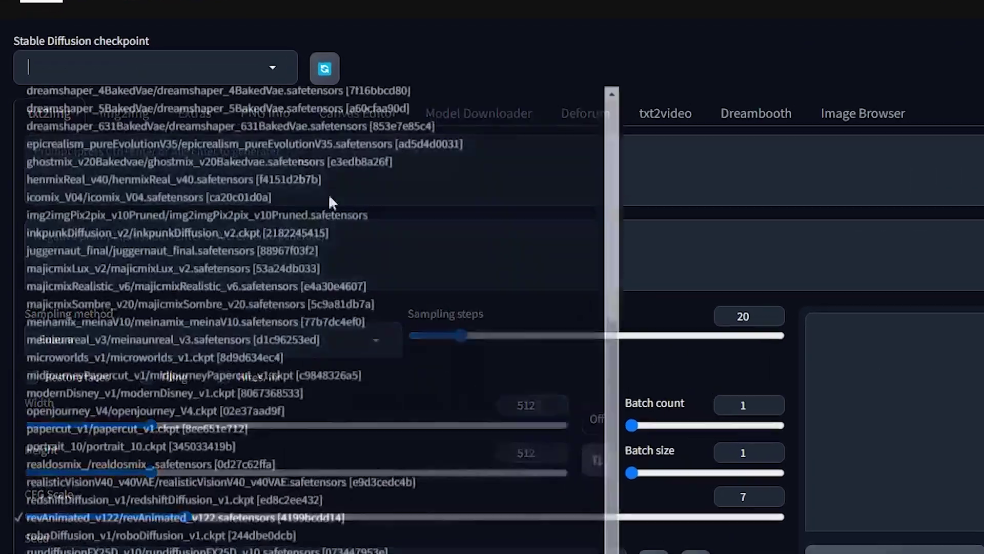
scroll(502, 379, "up", 10)
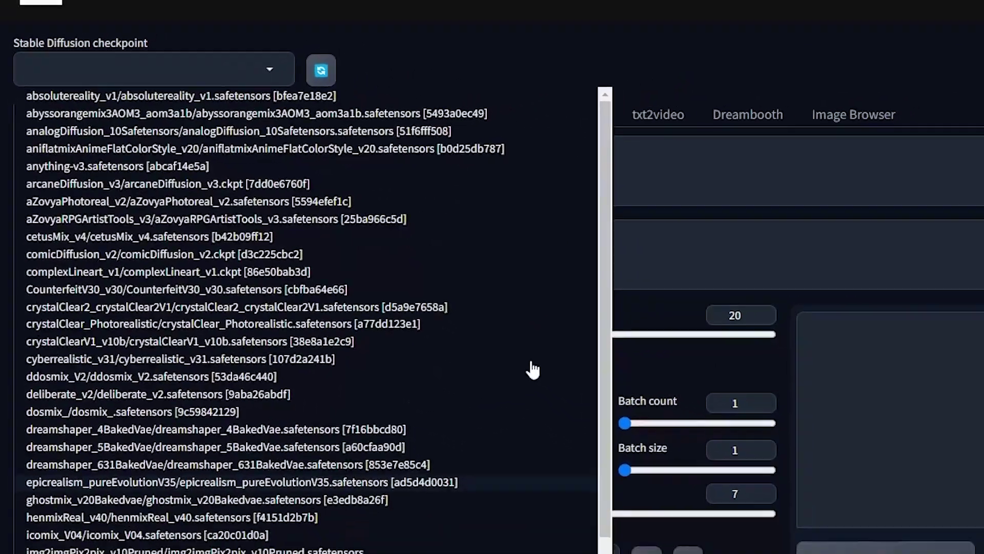
left_click(308, 459)
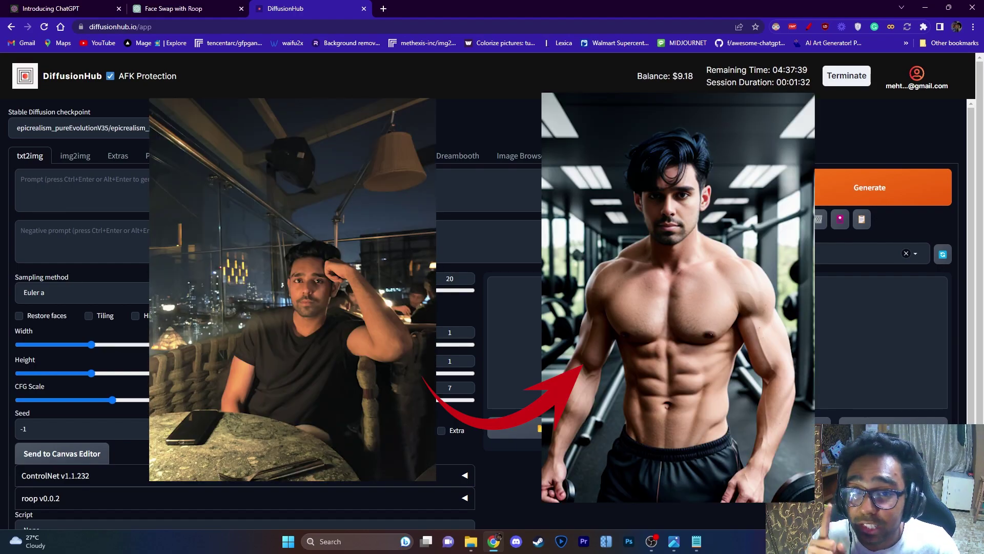
scroll(80, 305, "down", 1)
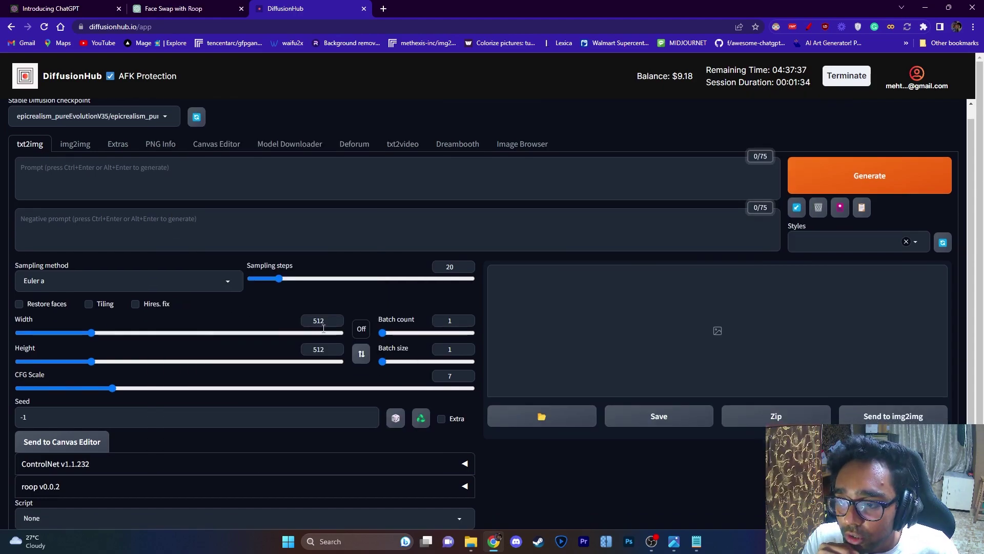
Expand roop v0.0.2, upload the source face photo, and tick Enable.
left_click(464, 488)
scroll(493, 341, "down", 3)
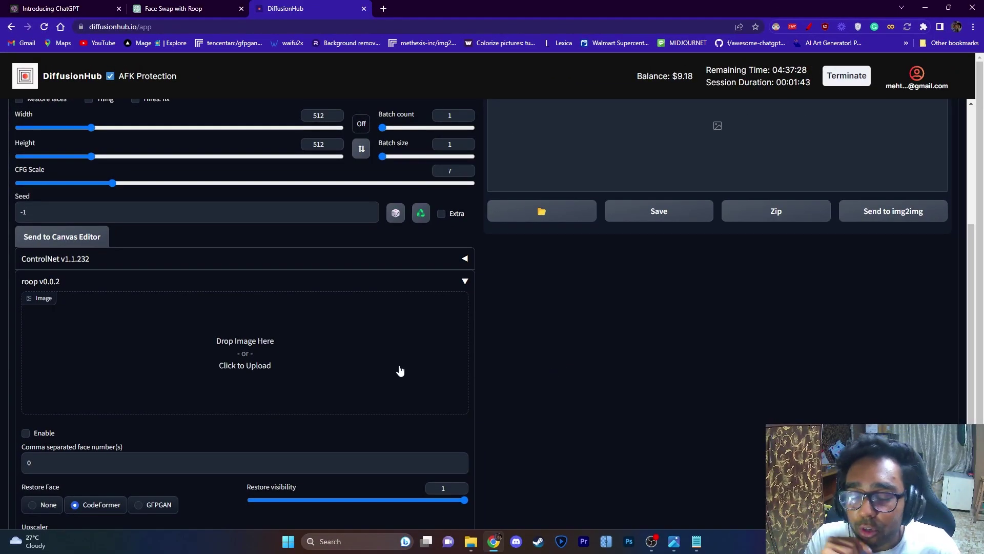
left_click(302, 351)
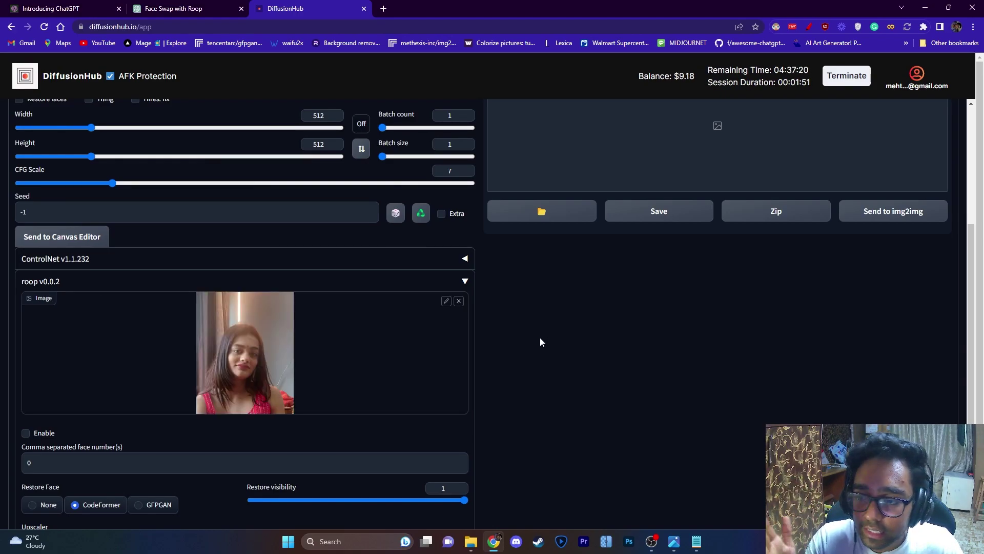
scroll(539, 344, "down", 1)
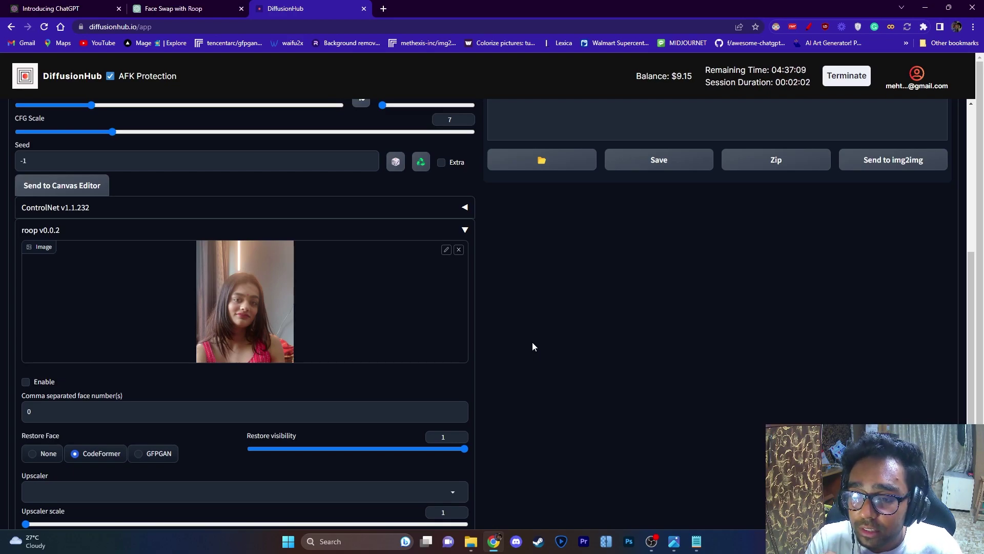
left_click(26, 382)
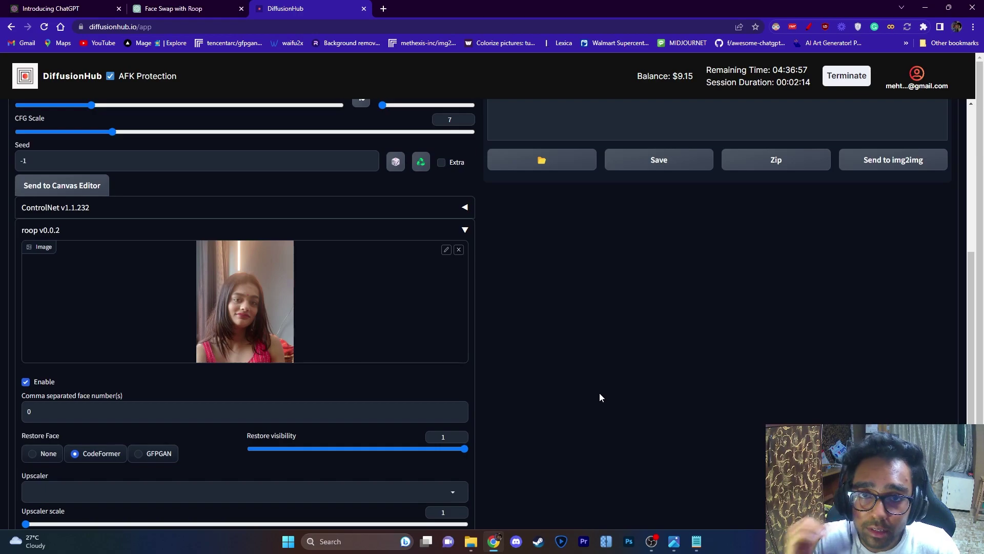
scroll(638, 459, "up", 5)
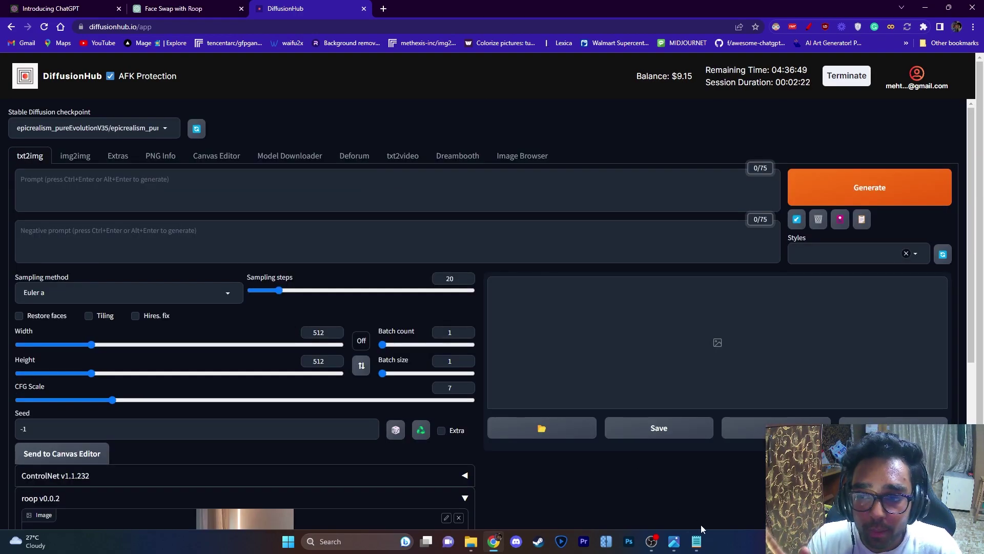
Paste the portrait prompt and the negative prompt from Notepad into the Prompt and Negative prompt boxes.
left_click(696, 542)
left_click_drag(345, 154, 91, 132)
key("ctrl+c")
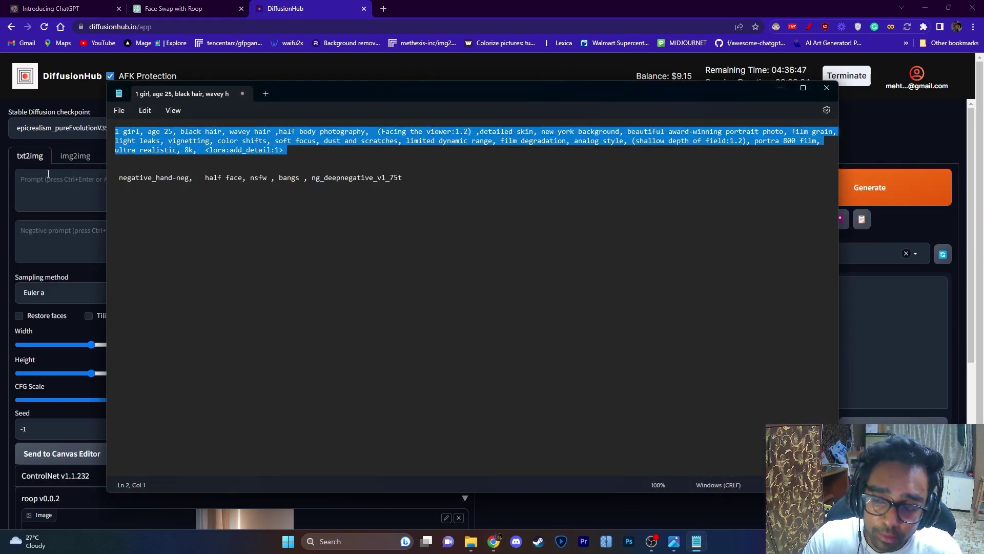
left_click(64, 193)
key("ctrl+v")
key("alt+Tab")
left_click_drag(402, 177, 106, 176)
key("ctrl+c")
left_click(65, 241)
key("ctrl+v")
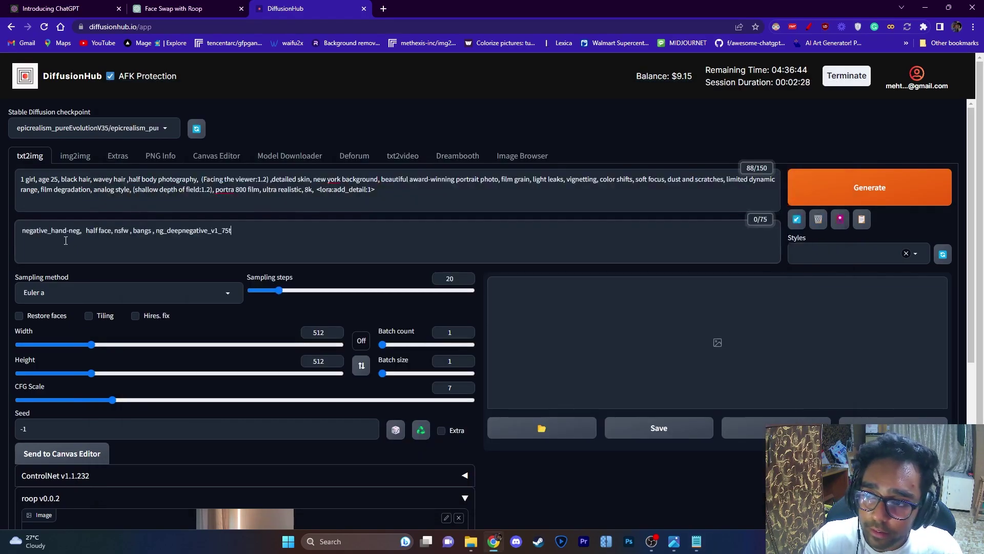
Review the prompt, the add_detail Lora tag in the Lora panel, and the negative embeddings.
left_click_drag(20, 179, 279, 178)
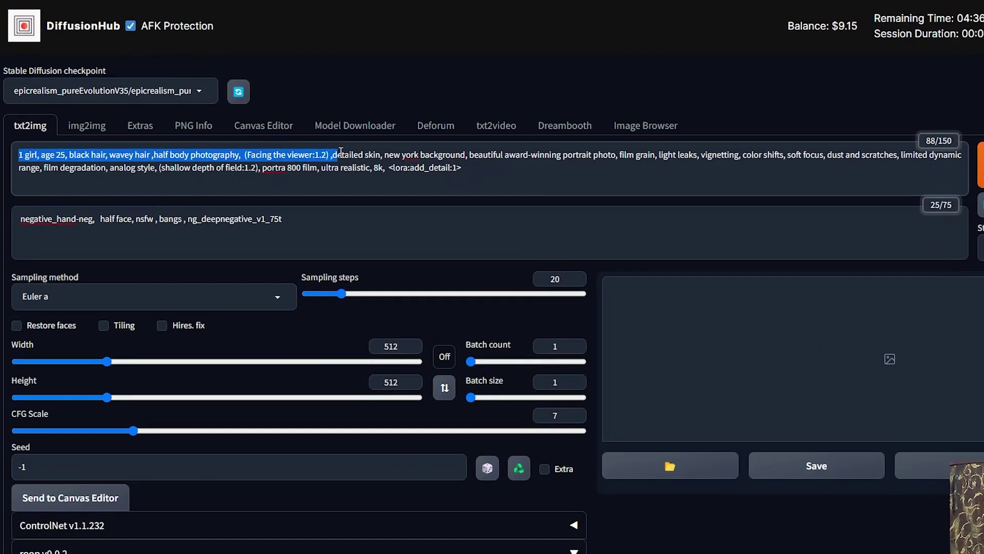
left_click_drag(341, 152, 387, 169)
left_click(393, 185)
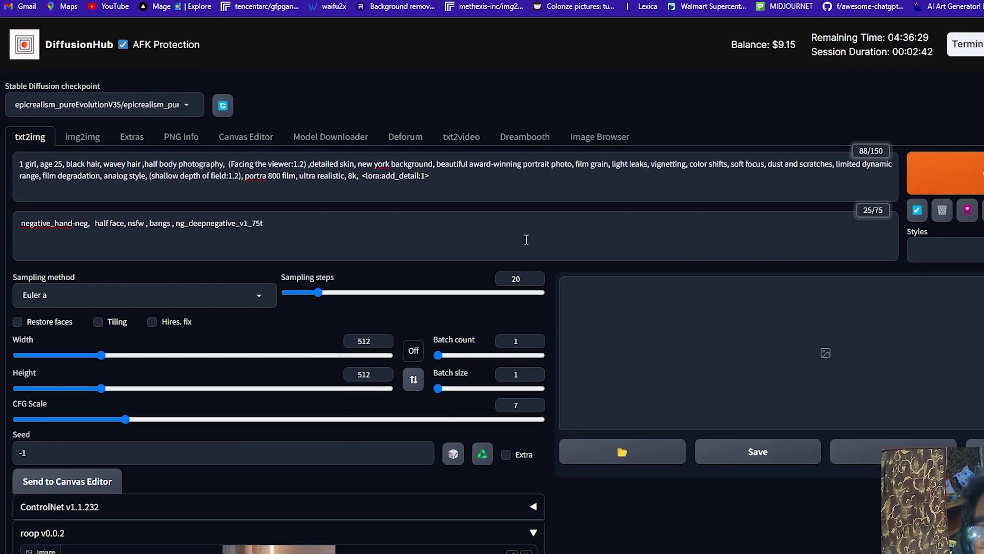
left_click(983, 204)
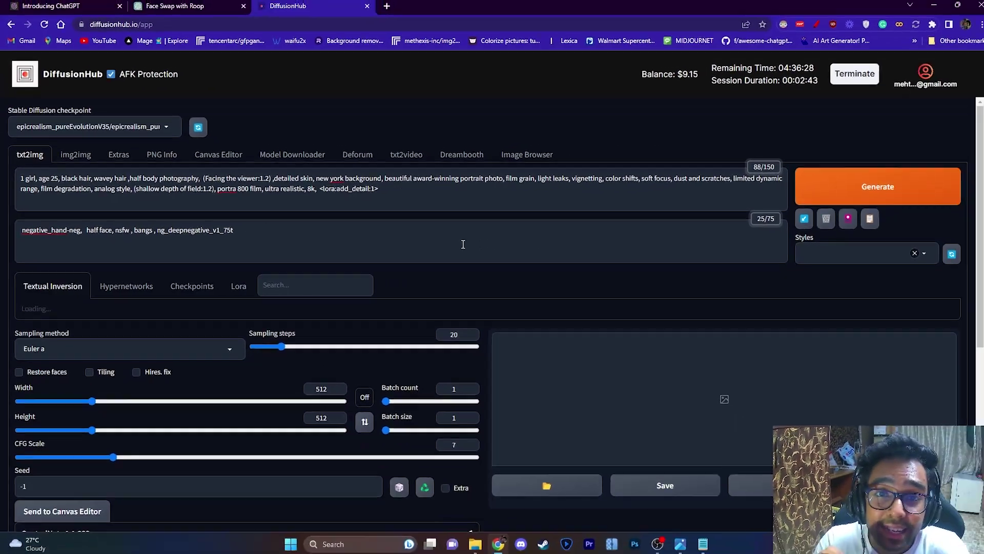
left_click(237, 286)
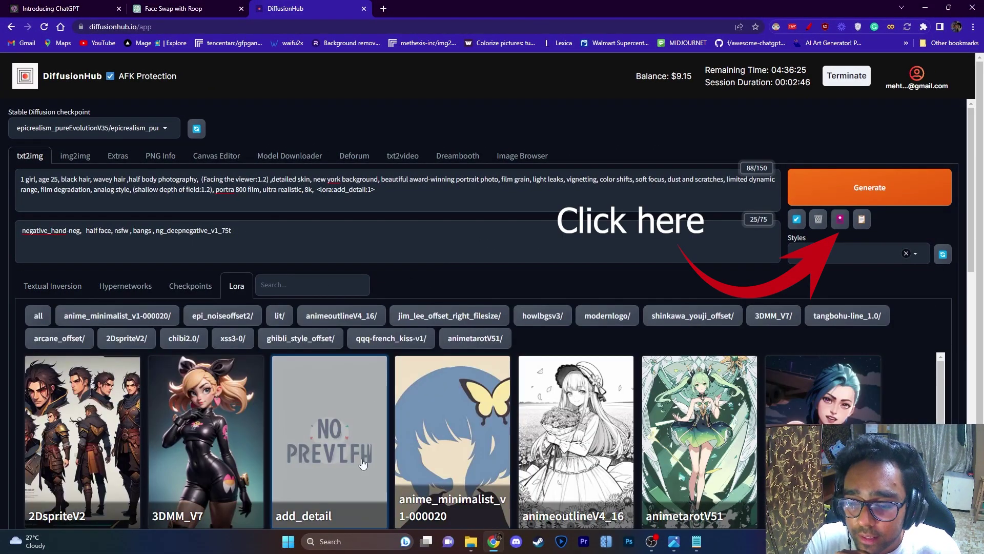
left_click(316, 189)
key("Return")
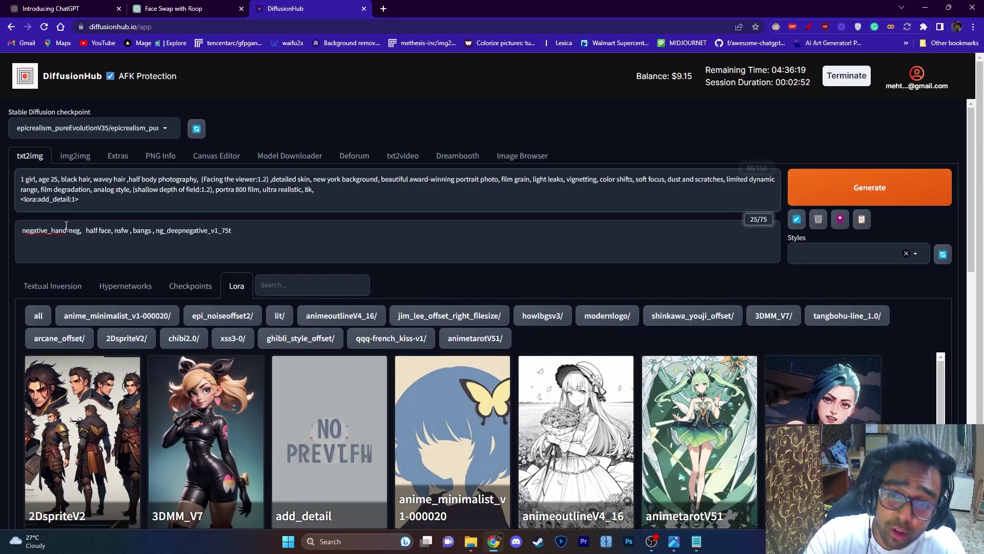
key("BackSpace")
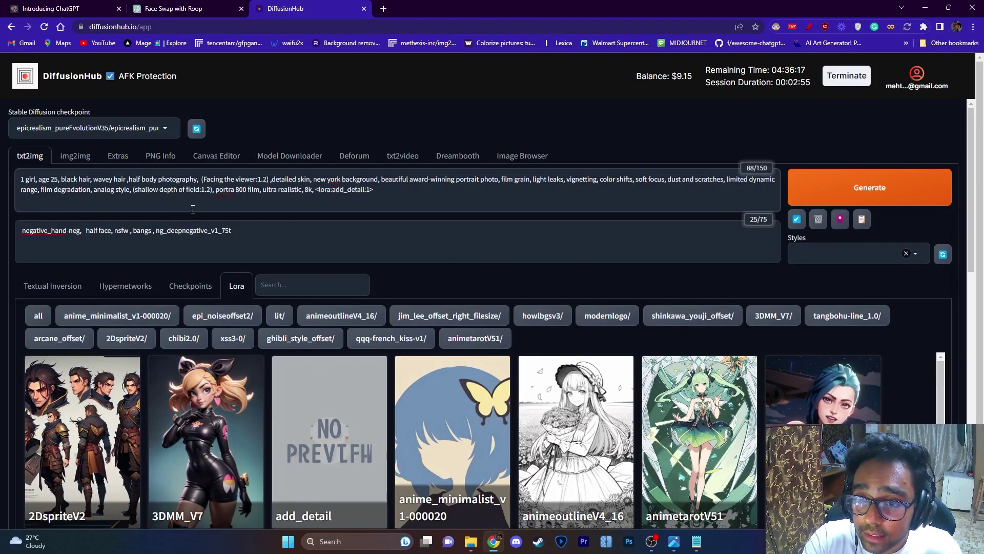
left_click(51, 287)
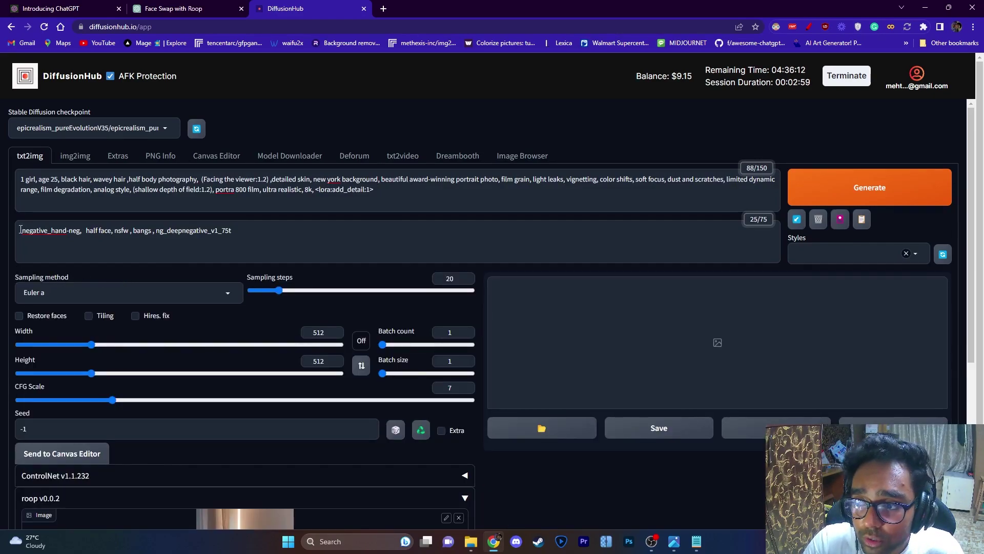
left_click_drag(20, 229, 82, 231)
left_click_drag(158, 230, 254, 231)
Keep Euler a sampling, set sampling steps to 25 and height to 768 for 512x768 output.
left_click(198, 291)
left_click(55, 312)
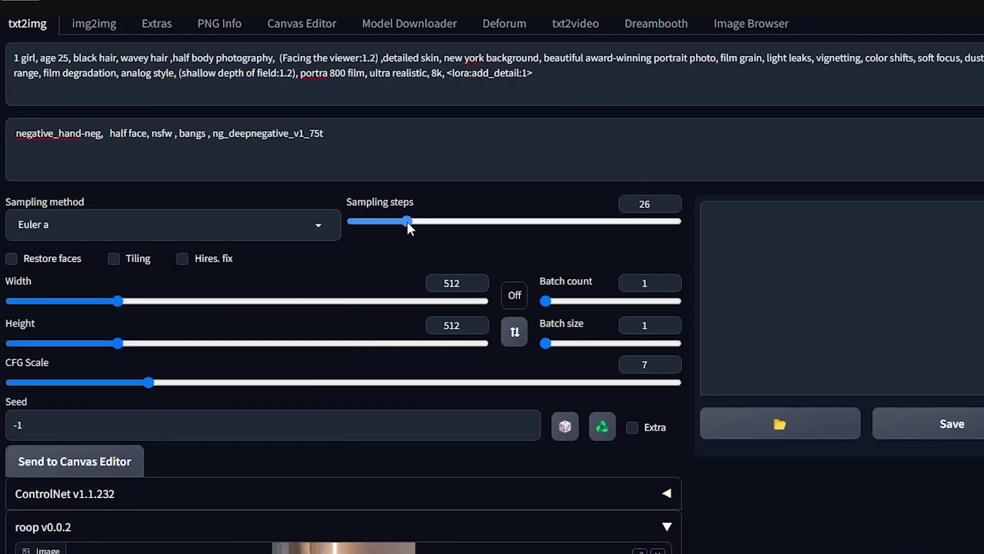
left_click_drag(407, 220, 404, 221)
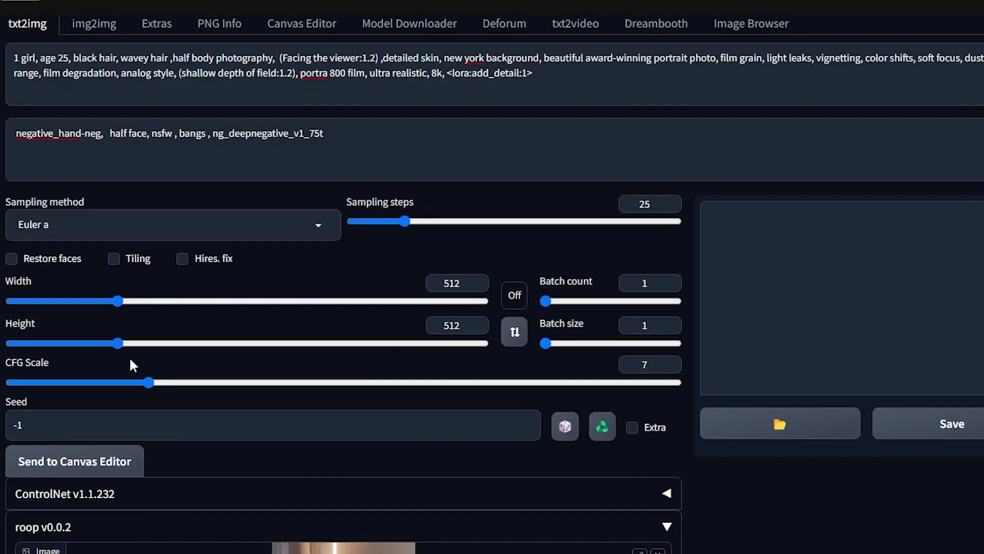
left_click_drag(119, 343, 179, 341)
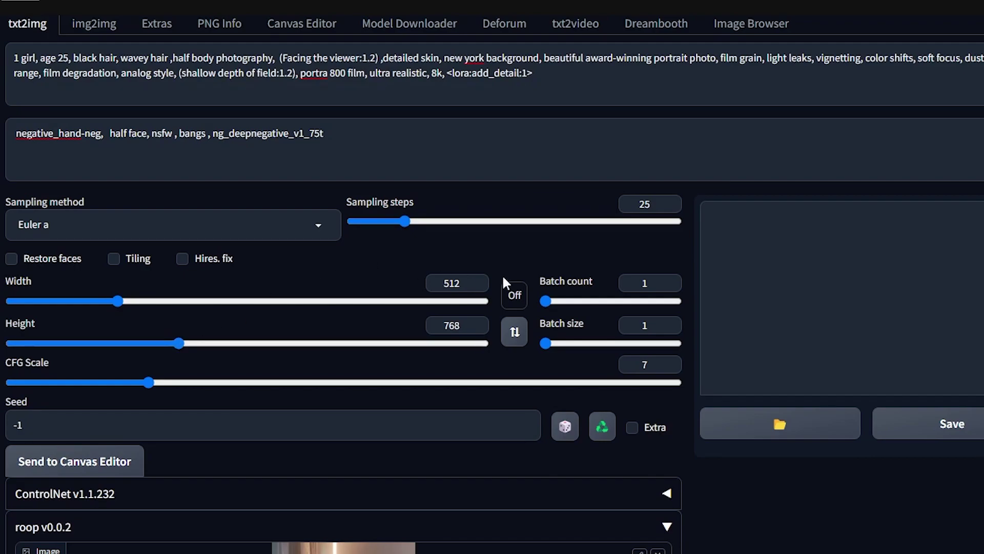
scroll(423, 394, "down", 6)
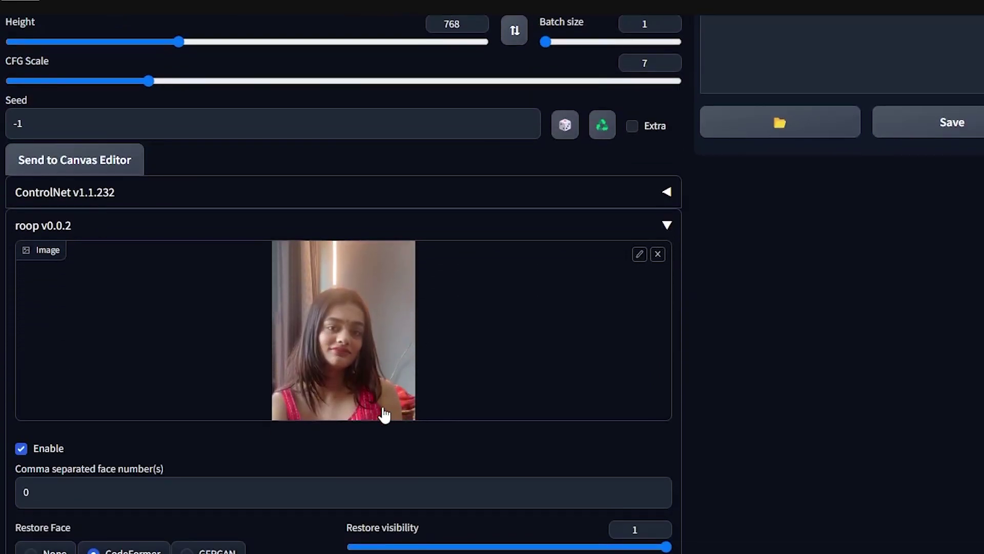
scroll(385, 414, "down", 2)
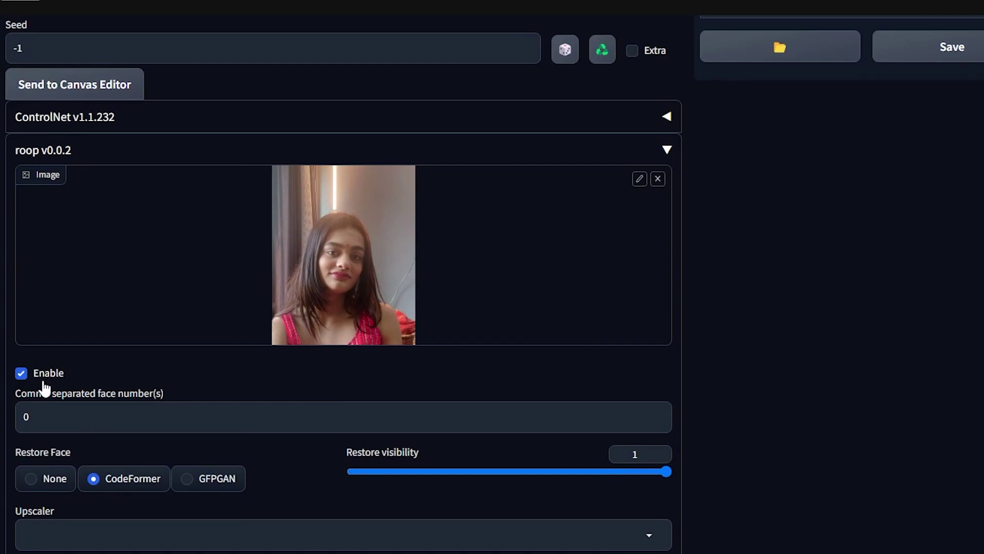
scroll(765, 411, "up", 8)
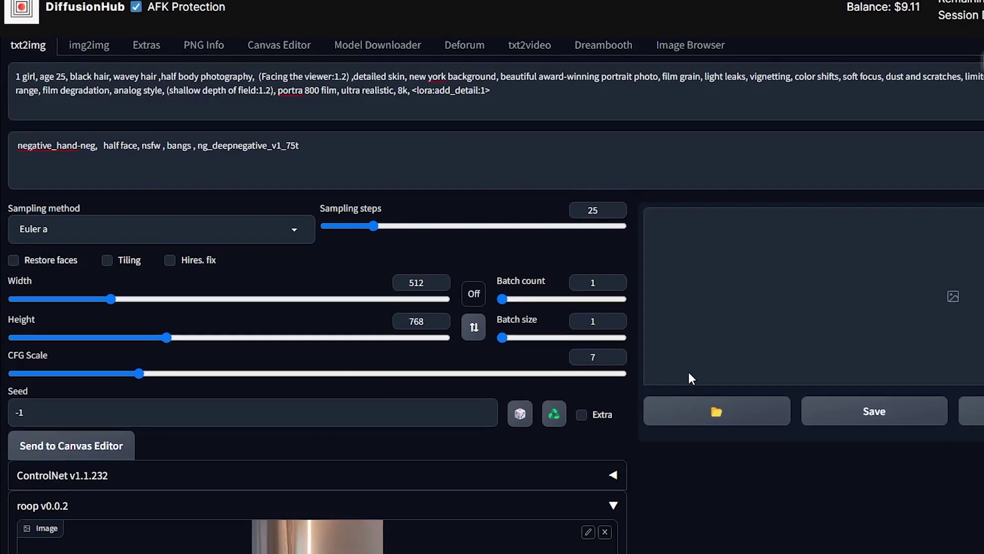
Generate the 512×768 face-swapped balcony portrait and look over its generation parameters.
left_click(866, 188)
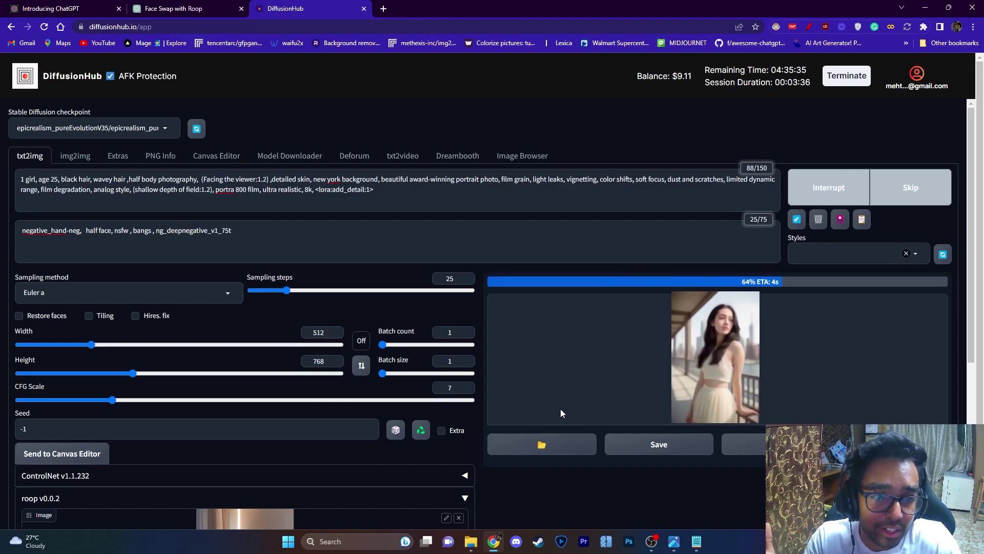
scroll(573, 351, "down", 1)
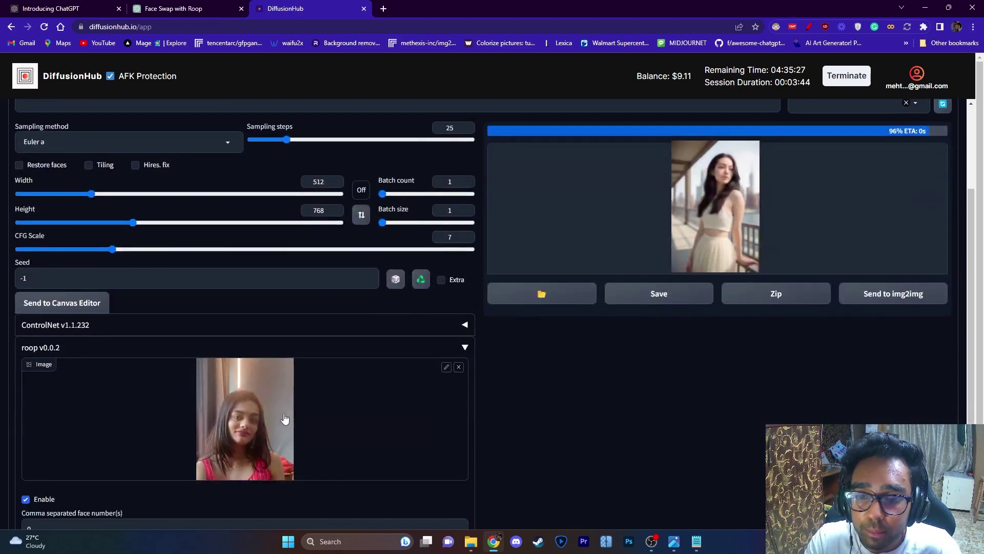
scroll(633, 302, "up", 1)
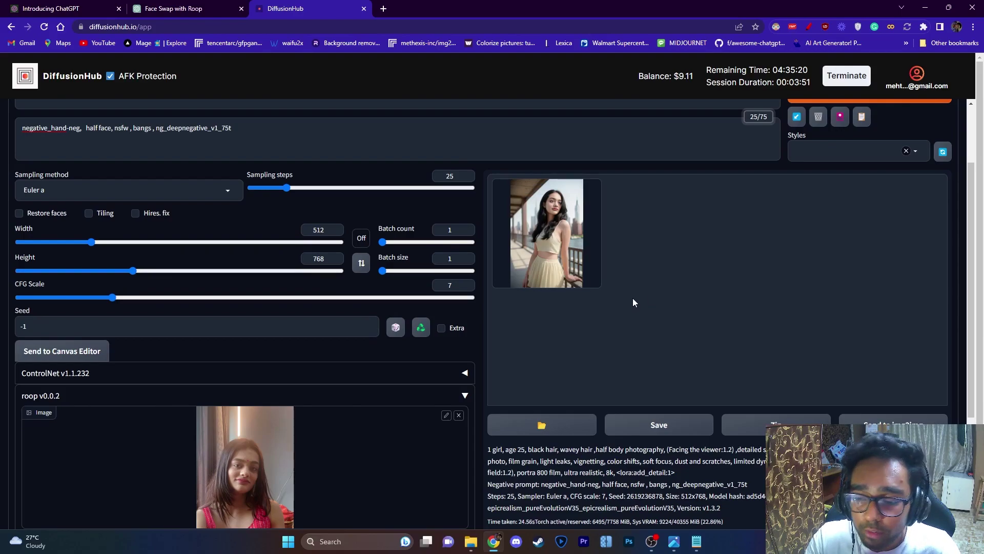
scroll(633, 300, "down", 1)
left_click(577, 213)
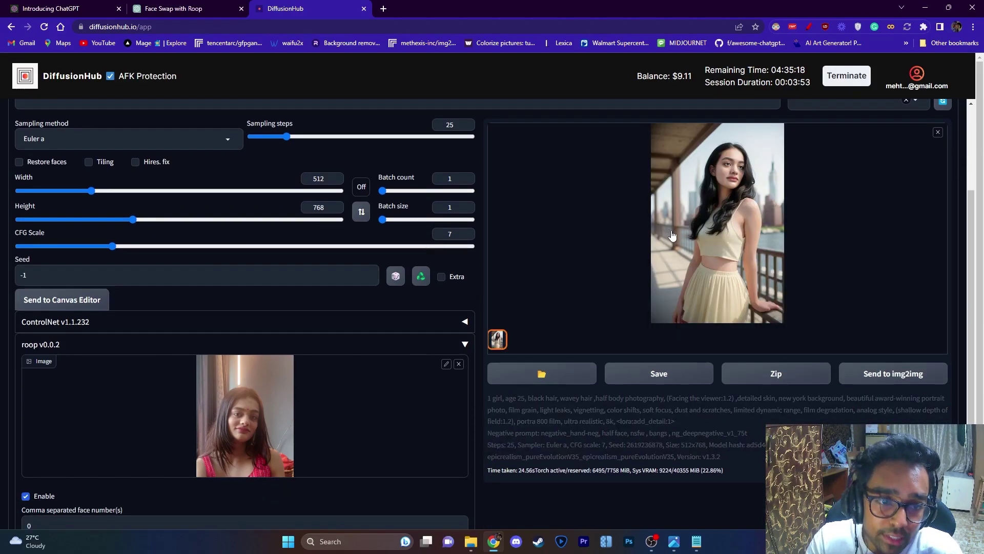
left_click(725, 244)
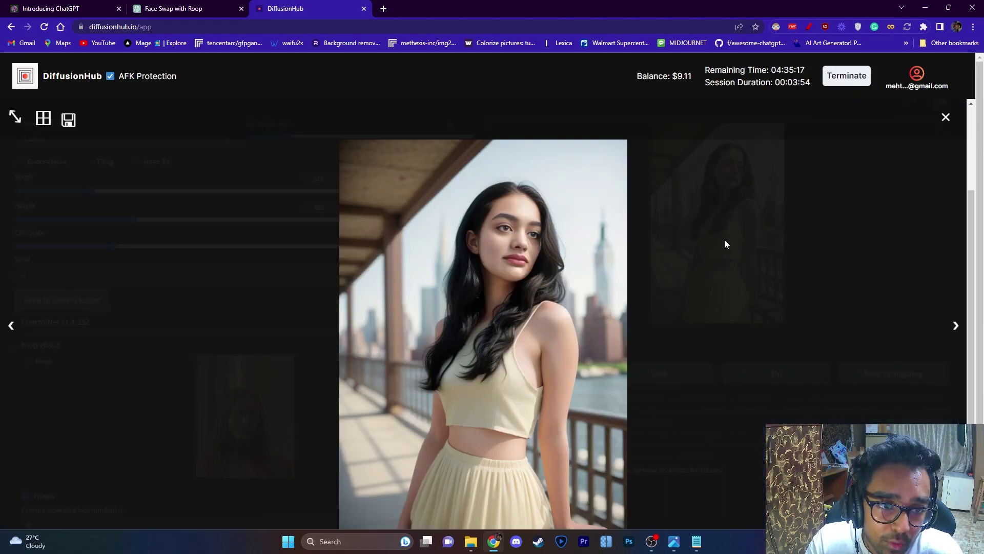
left_click(759, 241)
left_click(760, 240)
key("alt+Tab")
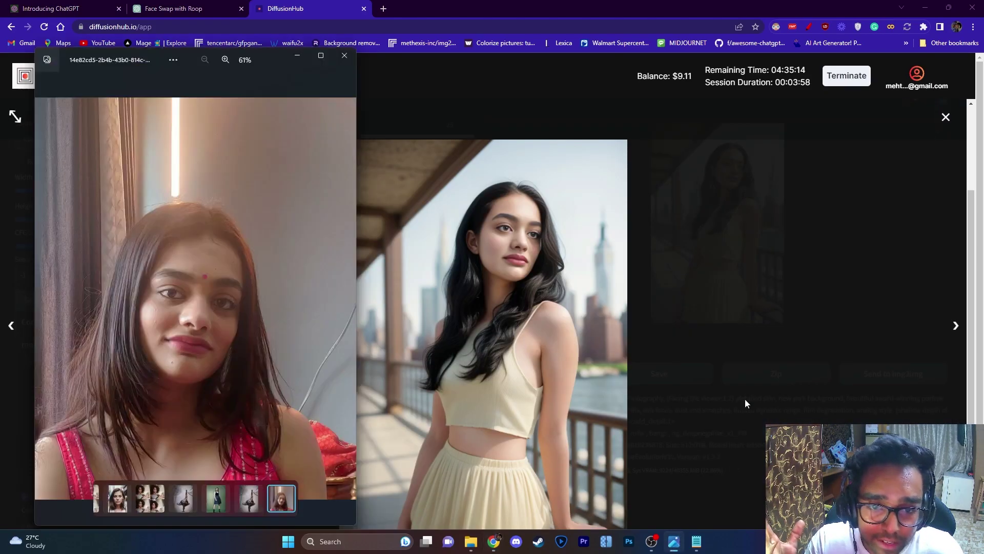
left_click_drag(228, 71, 233, 84)
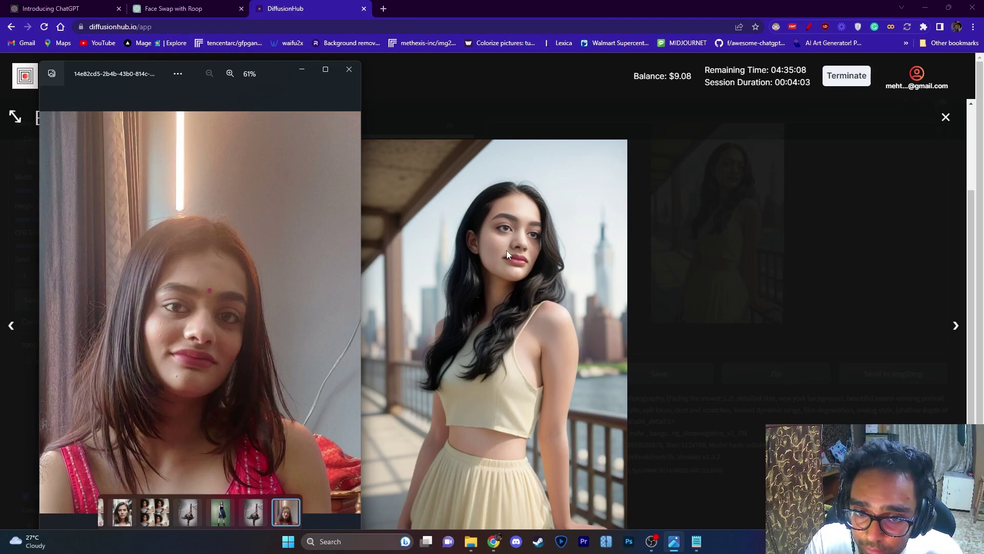
left_click(725, 297)
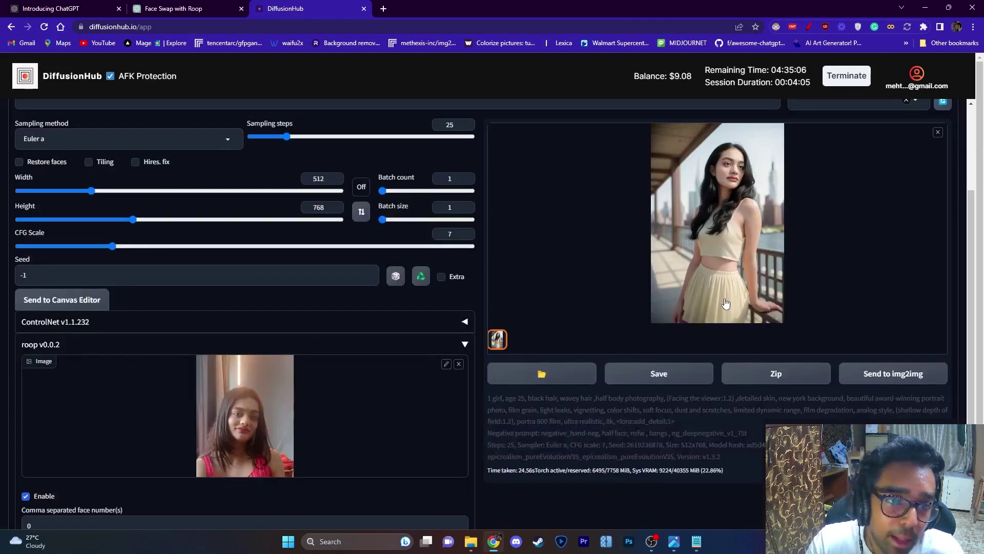
scroll(738, 297, "up", 3)
Generate the denim-jacket street portrait and view it full screen.
left_click(854, 194)
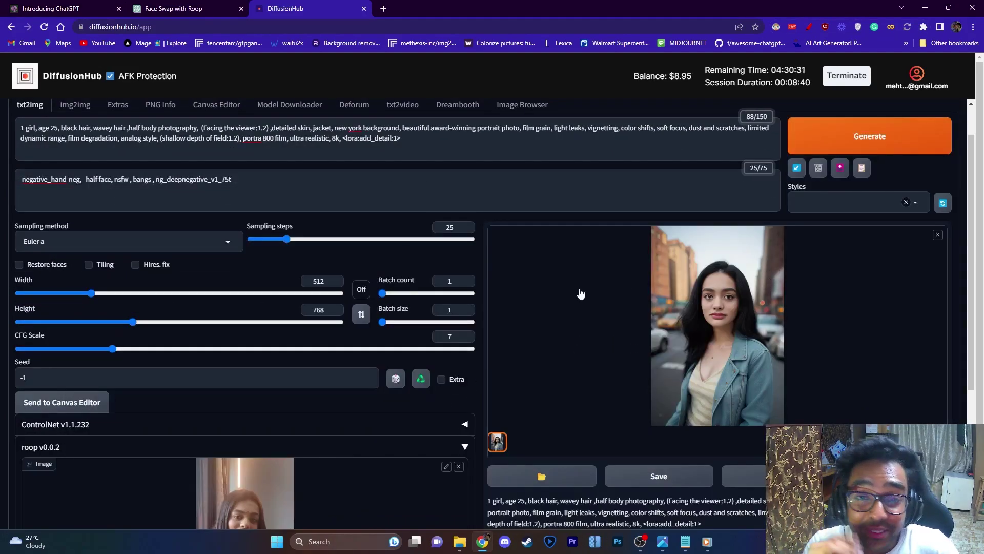
left_click(738, 348)
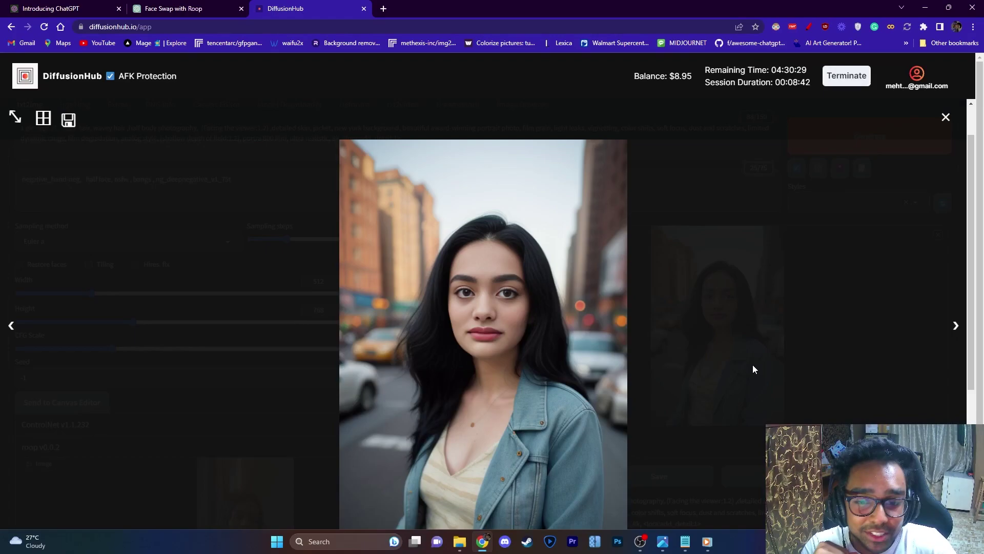
left_click(804, 353)
Compare the new portrait side by side with the source face photo, then return to the generation page.
mouse_move(663, 550)
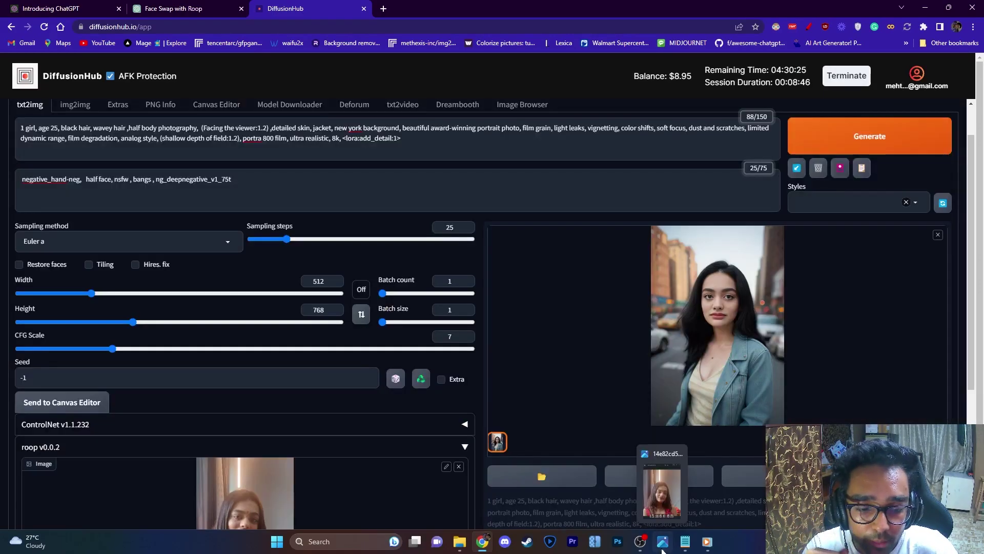
left_click(662, 490)
left_click(723, 365)
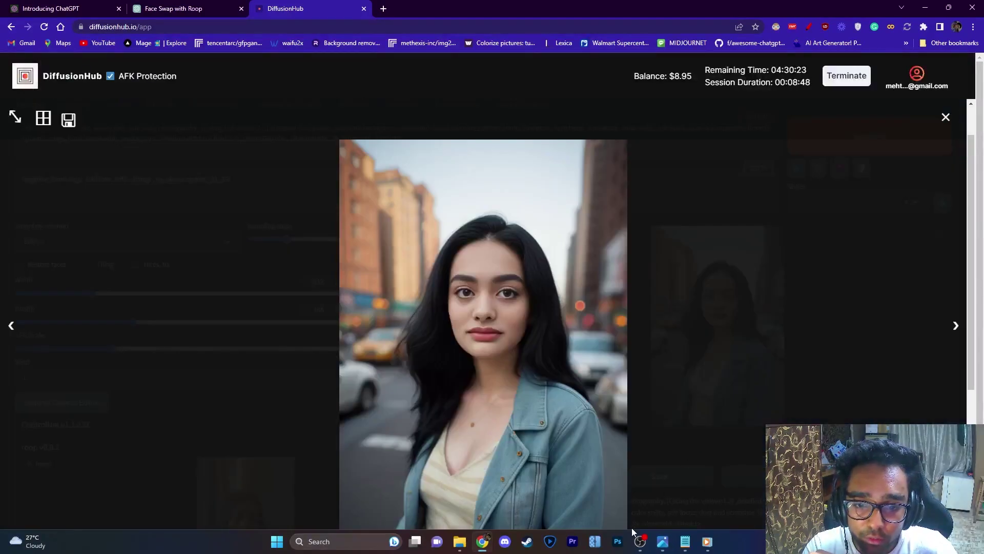
left_click(673, 491)
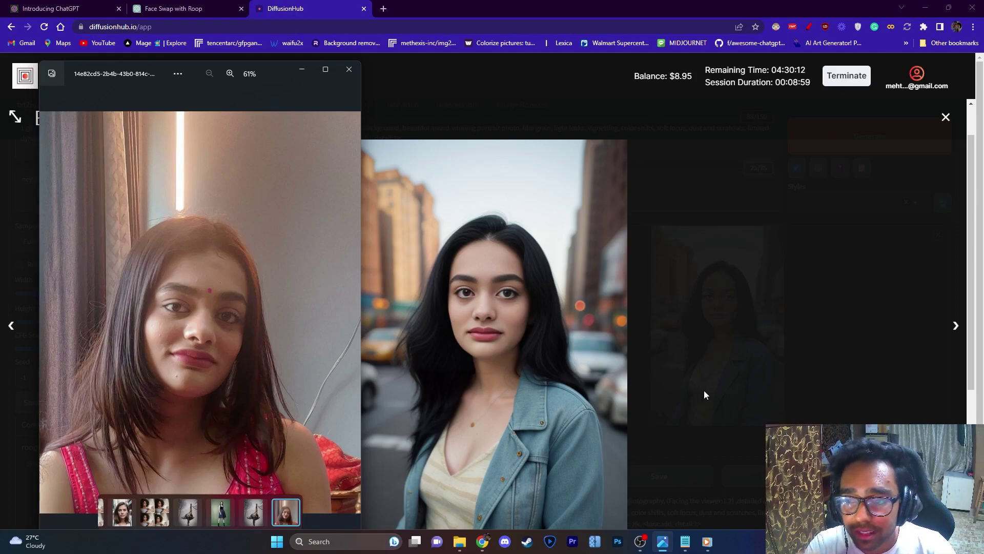
left_click(724, 393)
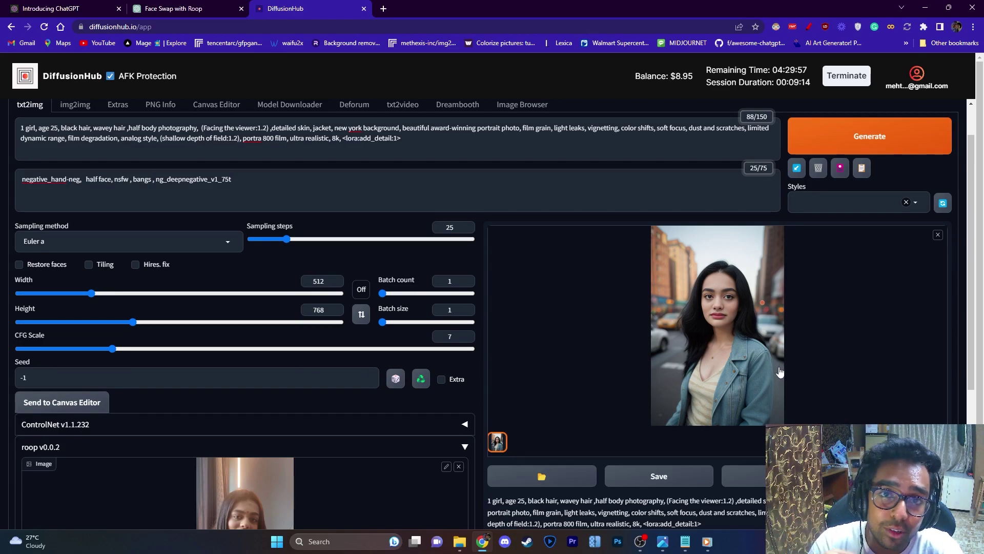
left_click_drag(65, 129, 199, 132)
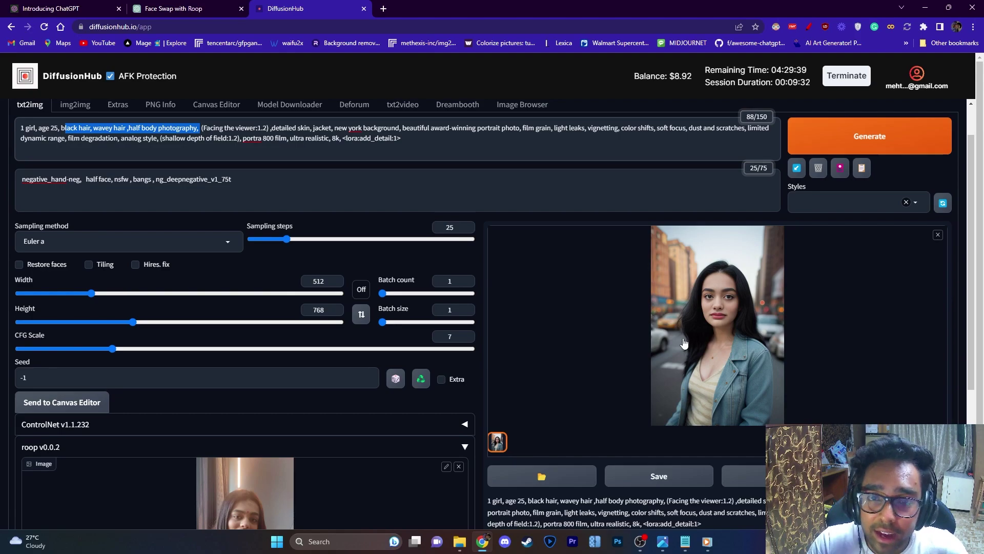
Terminate the session, confirming with Yes, and go back to the launch page showing $8.92.
left_click(709, 101)
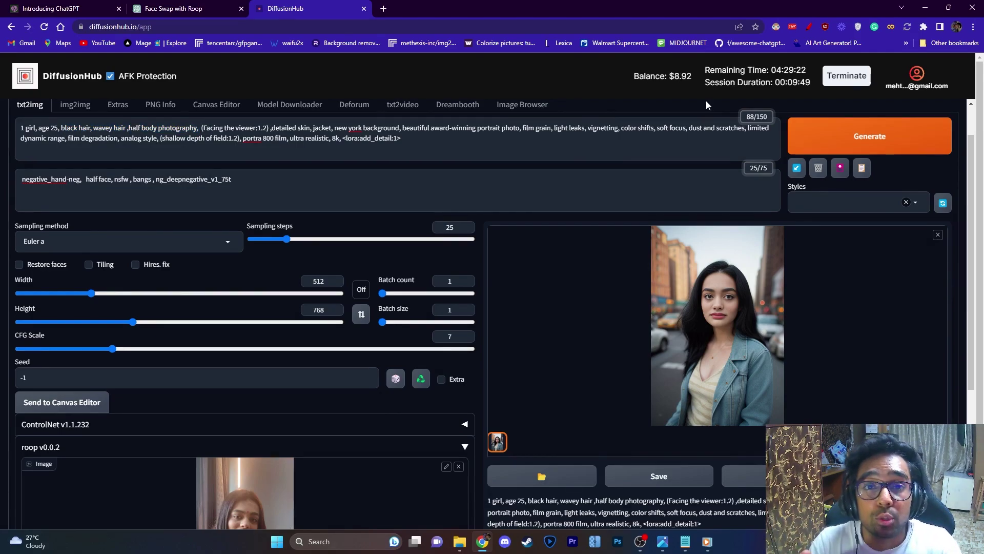
left_click(847, 75)
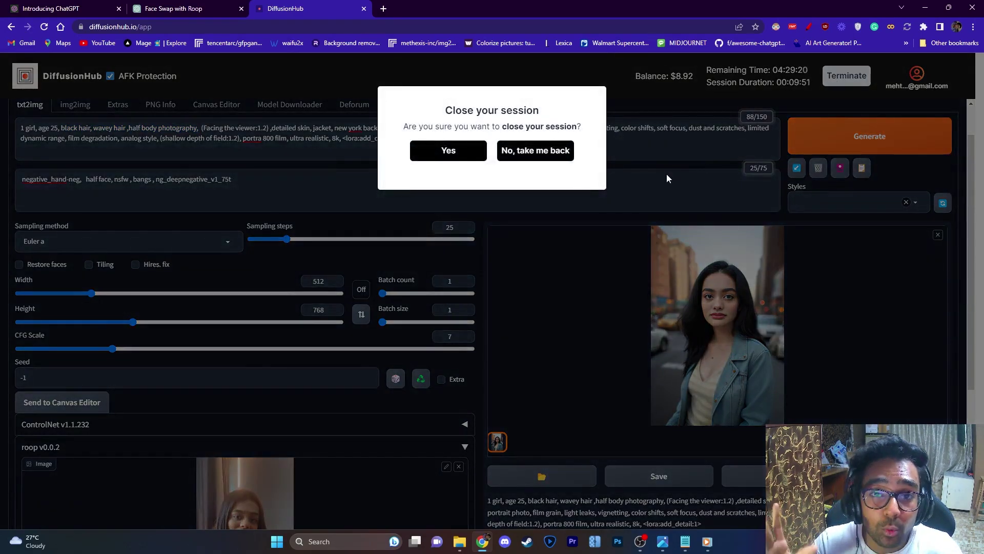
left_click(454, 158)
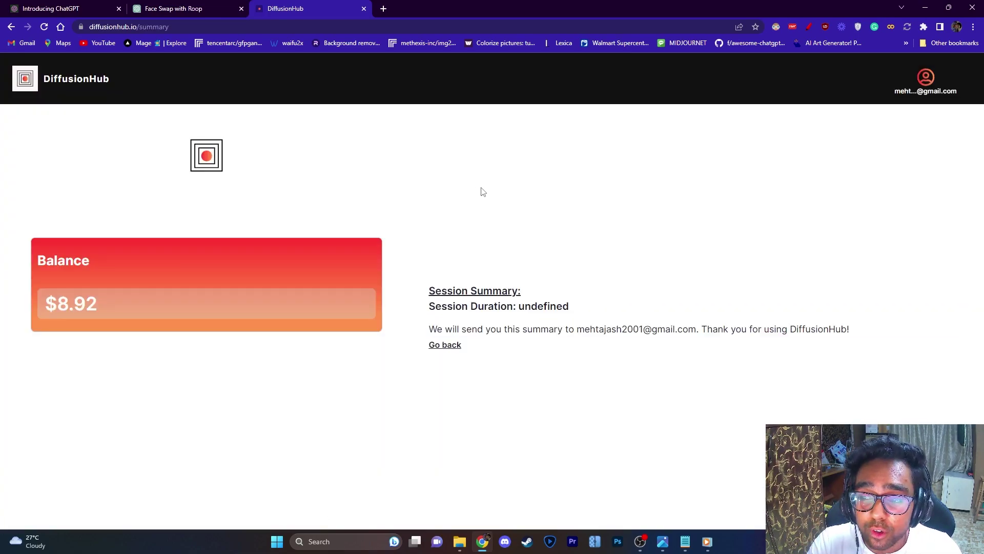
left_click(455, 347)
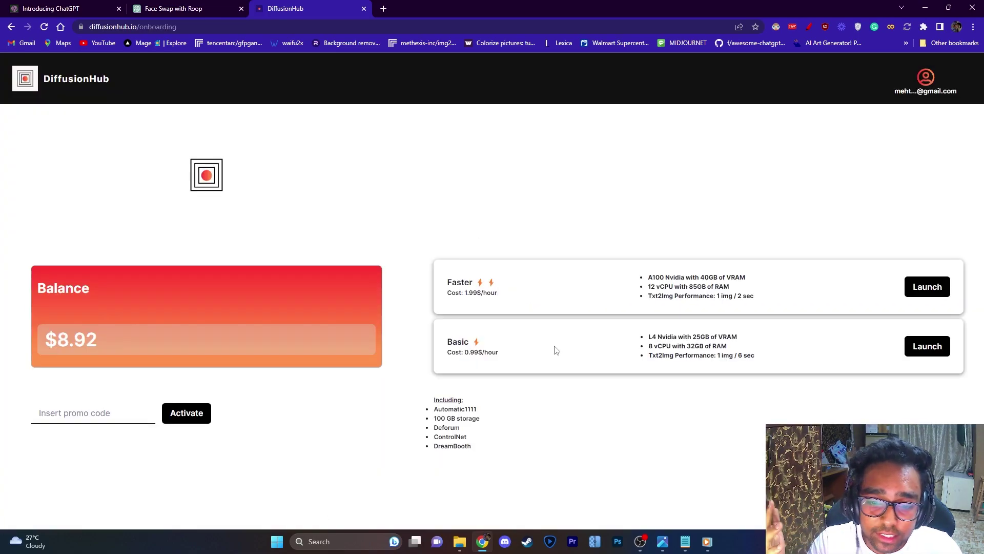